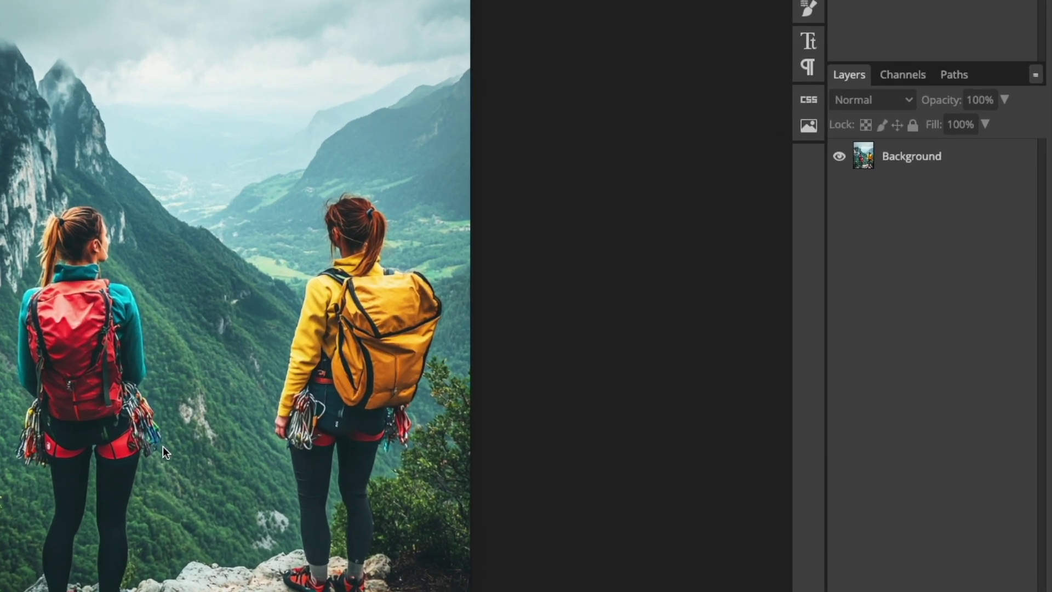
- Duplicate the Background layer as Layer 1, hide the copy, and reselect Background
{"action": "left_click", "coordinate": [940, 159]}
{"action": "right_click", "coordinate": [954, 156]}
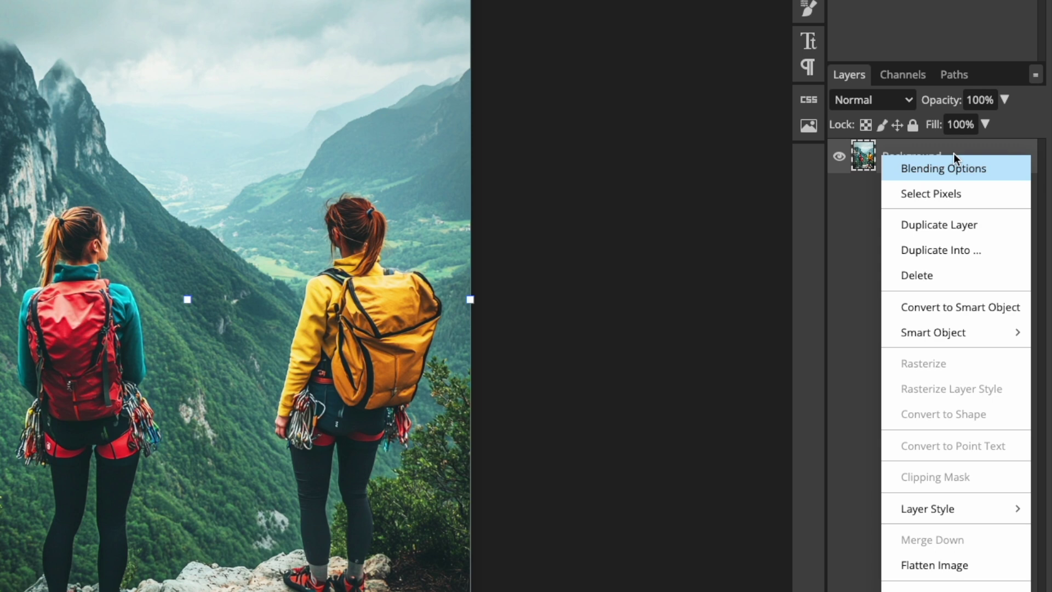
{"action": "left_click", "coordinate": [977, 231]}
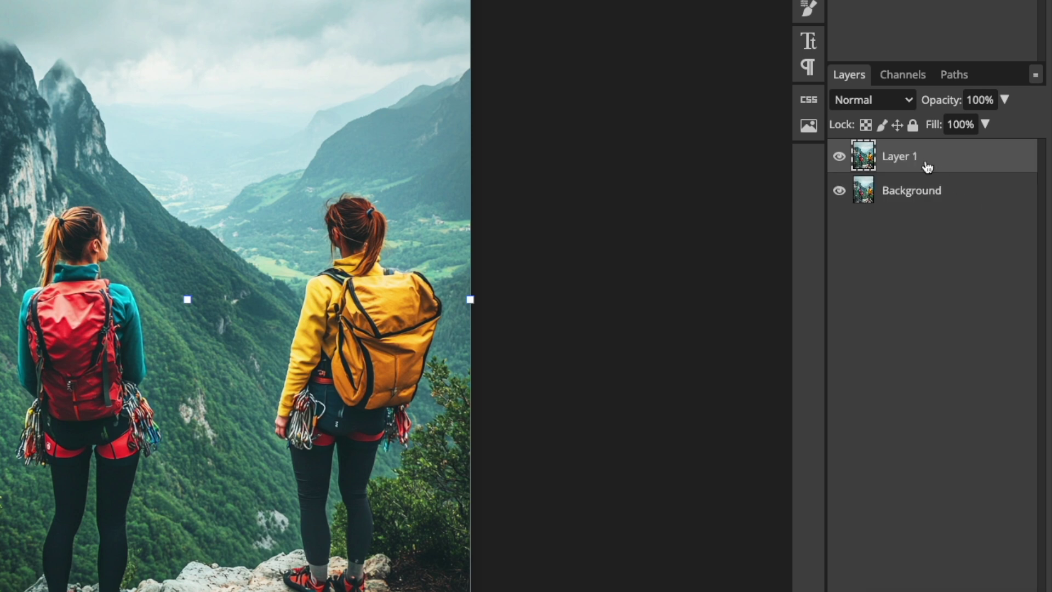
{"action": "left_click", "coordinate": [839, 158]}
{"action": "left_click", "coordinate": [931, 202]}
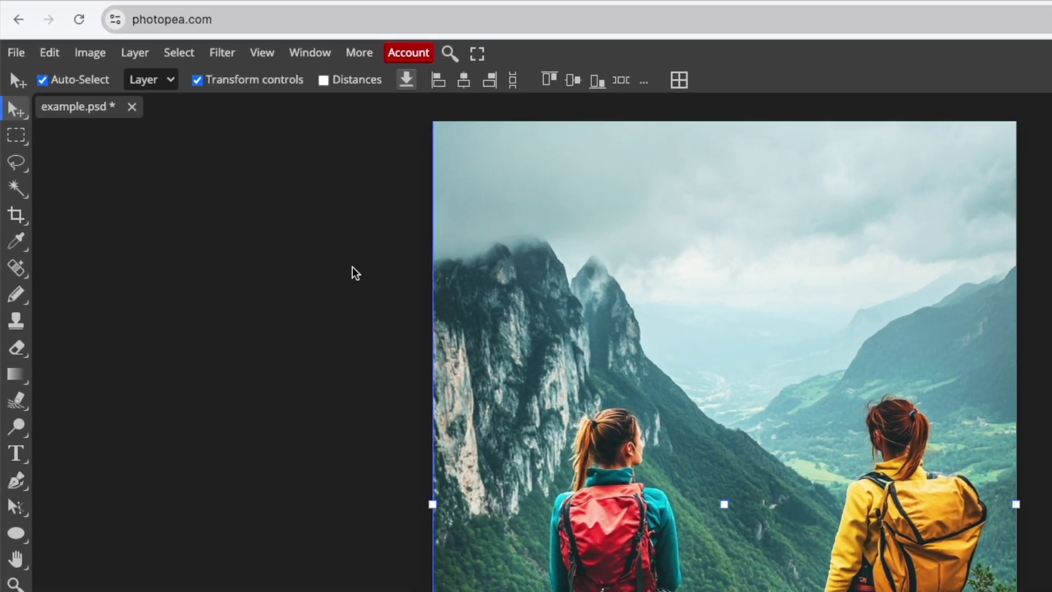
- Lasso the red-backpack climber from her head down to her boots
{"action": "left_click", "coordinate": [18, 167]}
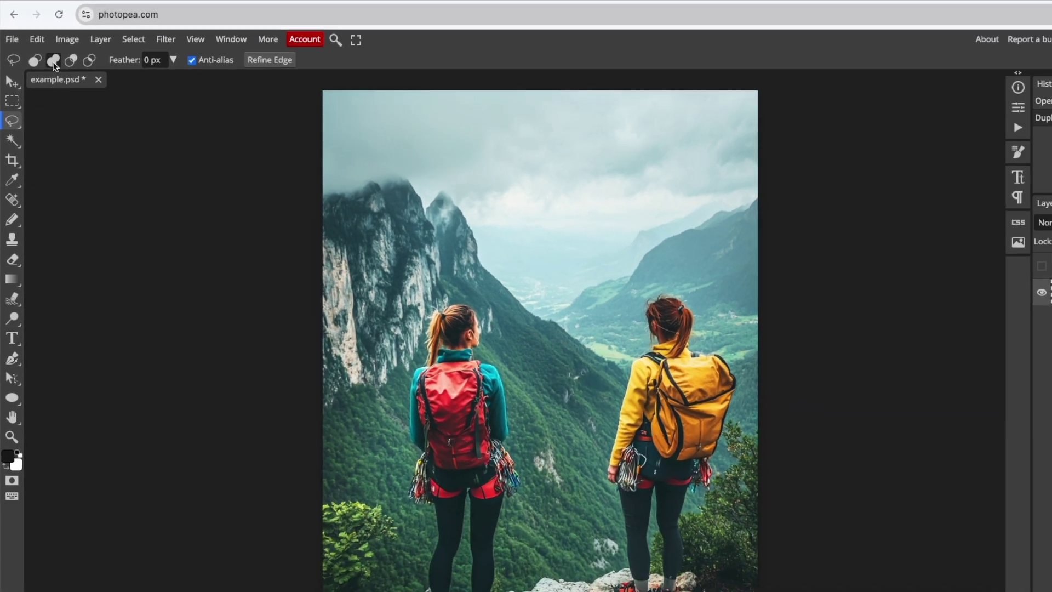
{"action": "scroll", "coordinate": [405, 318], "scroll_direction": "up", "scroll_amount": 10}
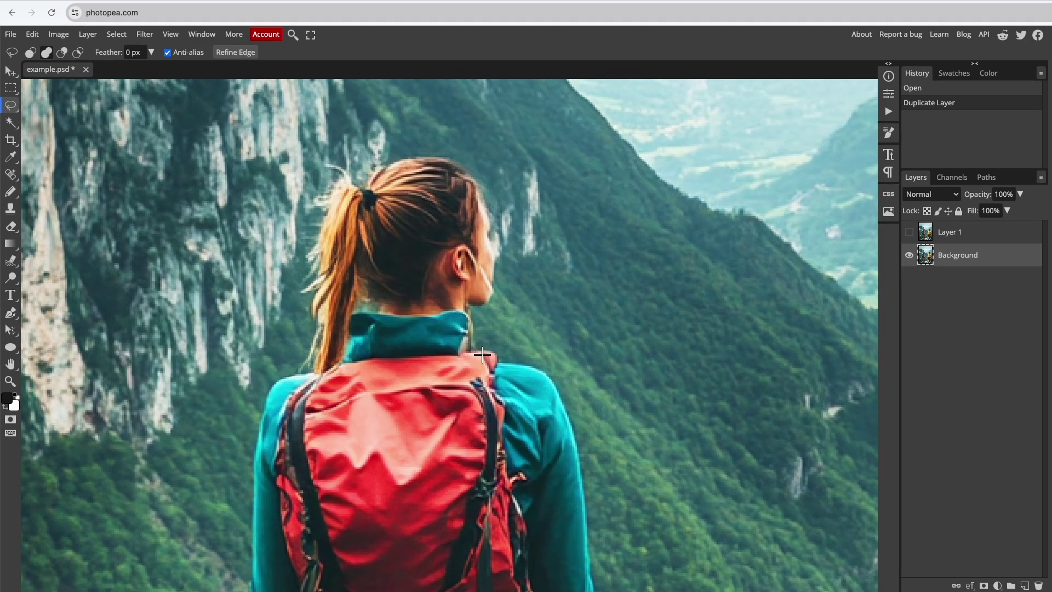
{"action": "mouse_move", "coordinate": [587, 433]}
{"action": "left_mouse_down"}
{"action": "mouse_move", "coordinate": [559, 370]}
{"action": "mouse_move", "coordinate": [498, 340]}
{"action": "mouse_move", "coordinate": [505, 253]}
{"action": "mouse_move", "coordinate": [486, 173]}
{"action": "mouse_move", "coordinate": [452, 150]}
{"action": "mouse_move", "coordinate": [321, 156]}
{"action": "mouse_move", "coordinate": [293, 309]}
{"action": "mouse_move", "coordinate": [248, 403]}
{"action": "mouse_move", "coordinate": [361, 488]}
{"action": "mouse_move", "coordinate": [516, 494]}
{"action": "mouse_move", "coordinate": [587, 430]}
{"action": "left_mouse_up"}
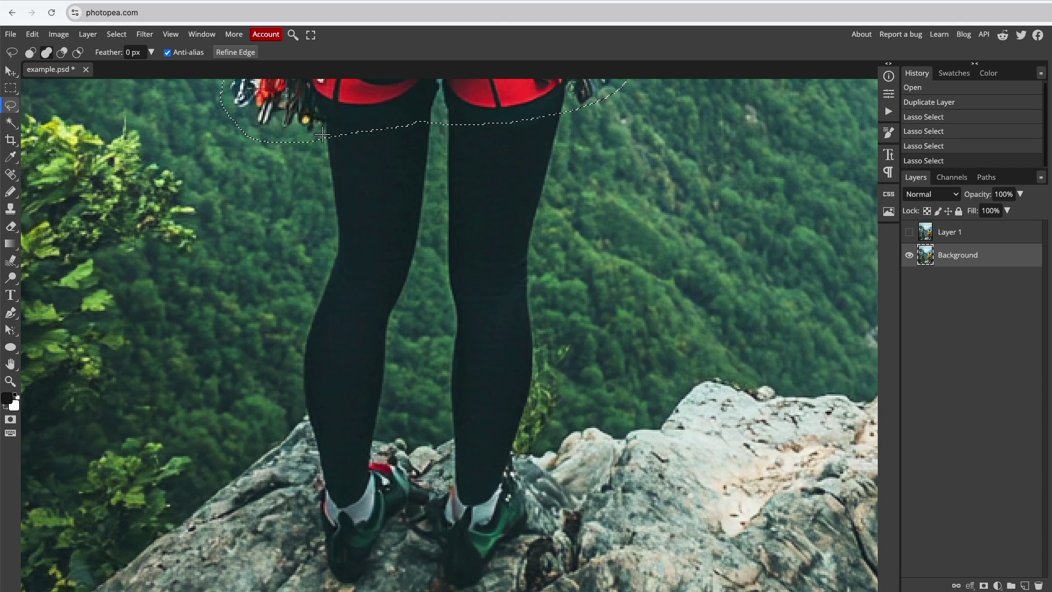
{"action": "mouse_move", "coordinate": [322, 135]}
{"action": "left_mouse_down"}
{"action": "mouse_move", "coordinate": [300, 433]}
{"action": "mouse_move", "coordinate": [466, 126]}
{"action": "mouse_move", "coordinate": [565, 384]}
{"action": "mouse_move", "coordinate": [568, 118]}
{"action": "left_mouse_up"}
{"action": "left_click_drag", "start_coordinate": [505, 323], "coordinate": [573, 104]}
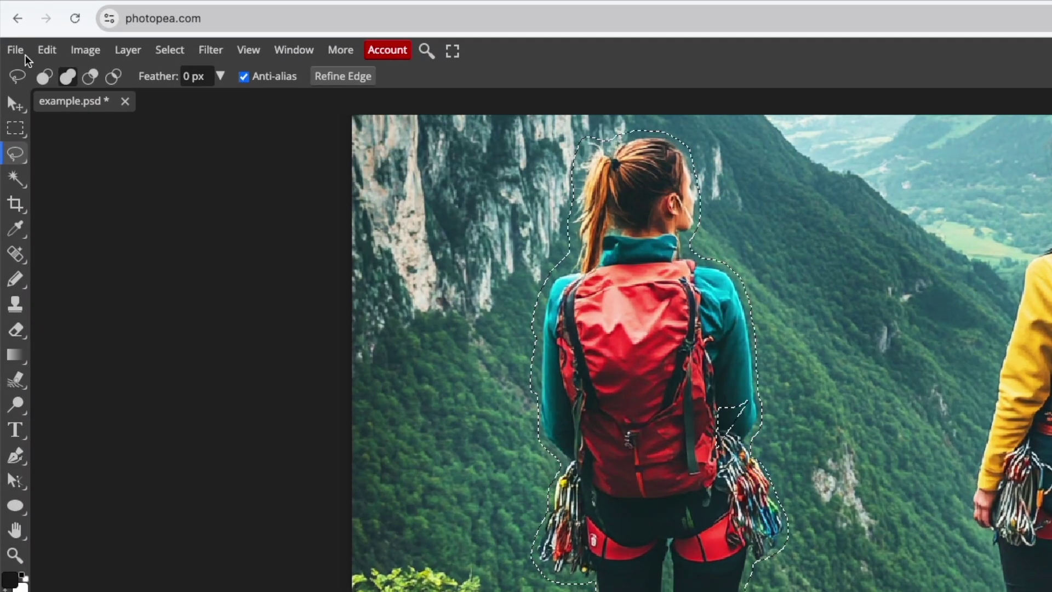
- Content Aware fill the lassoed climber with forest, then zoom out to the whole photo
{"action": "left_click", "coordinate": [33, 34]}
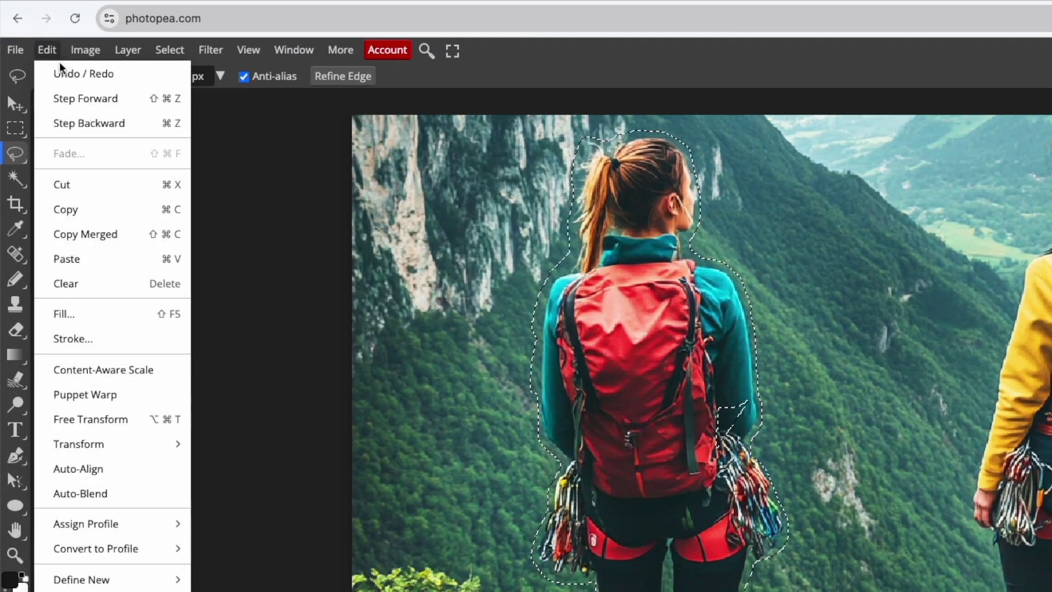
{"action": "left_click", "coordinate": [134, 315]}
{"action": "left_click", "coordinate": [193, 211]}
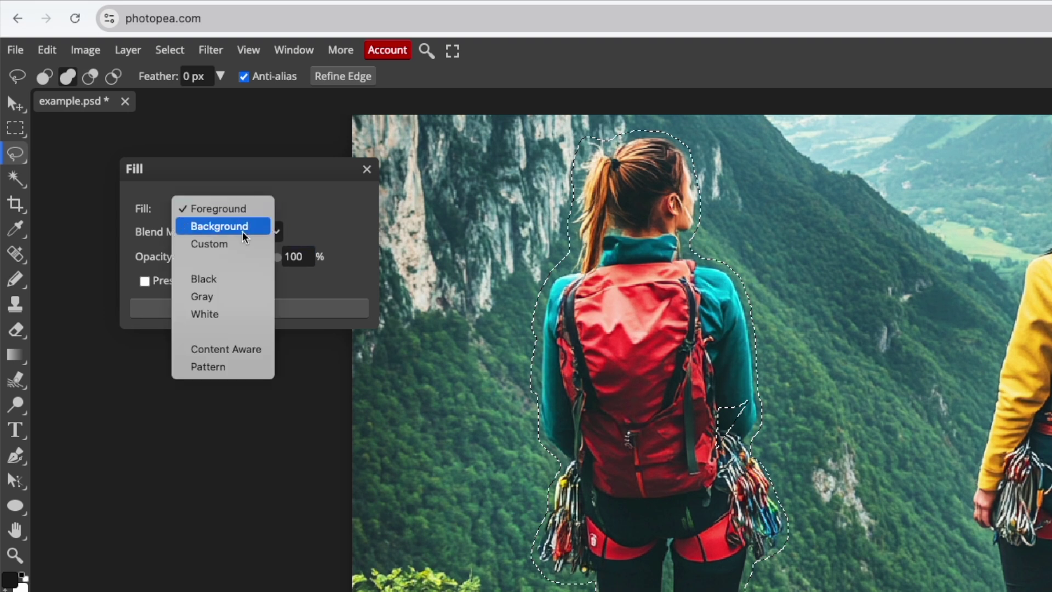
{"action": "left_click", "coordinate": [268, 351]}
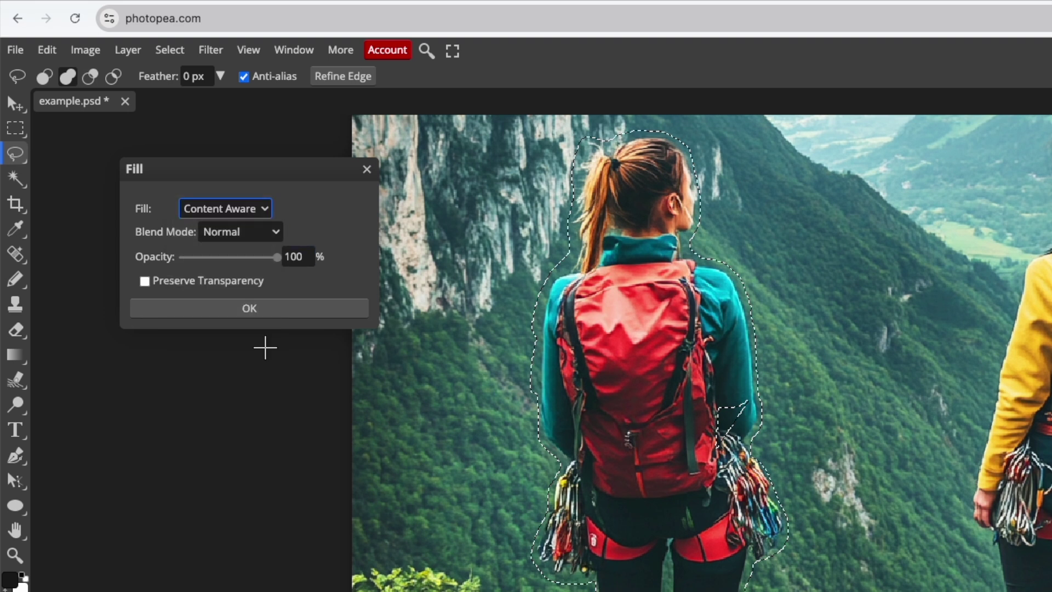
{"action": "left_click", "coordinate": [270, 310]}
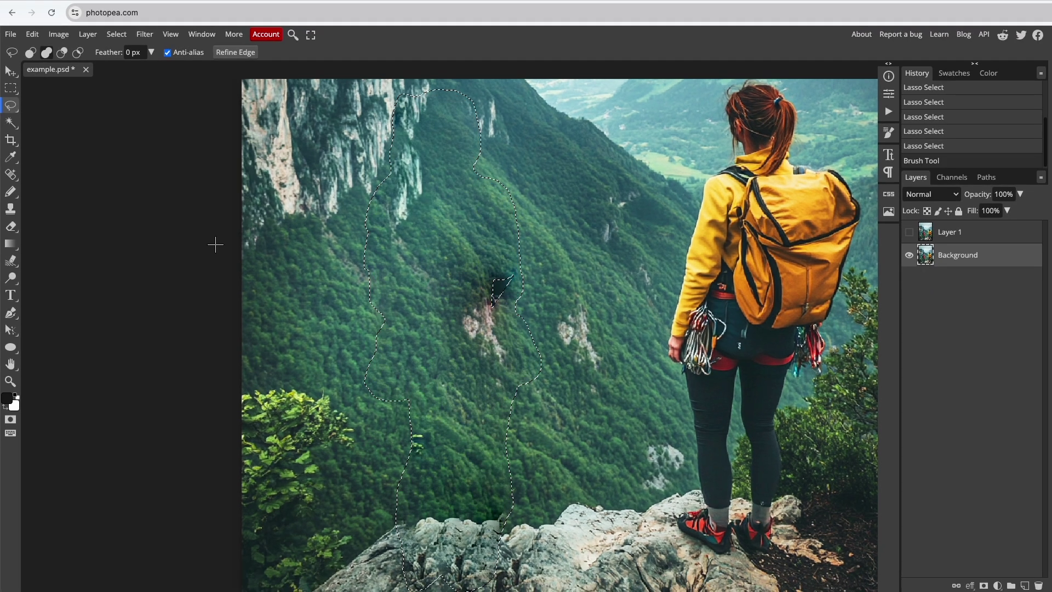
{"action": "scroll", "coordinate": [358, 395], "scroll_direction": "down", "scroll_amount": 3}
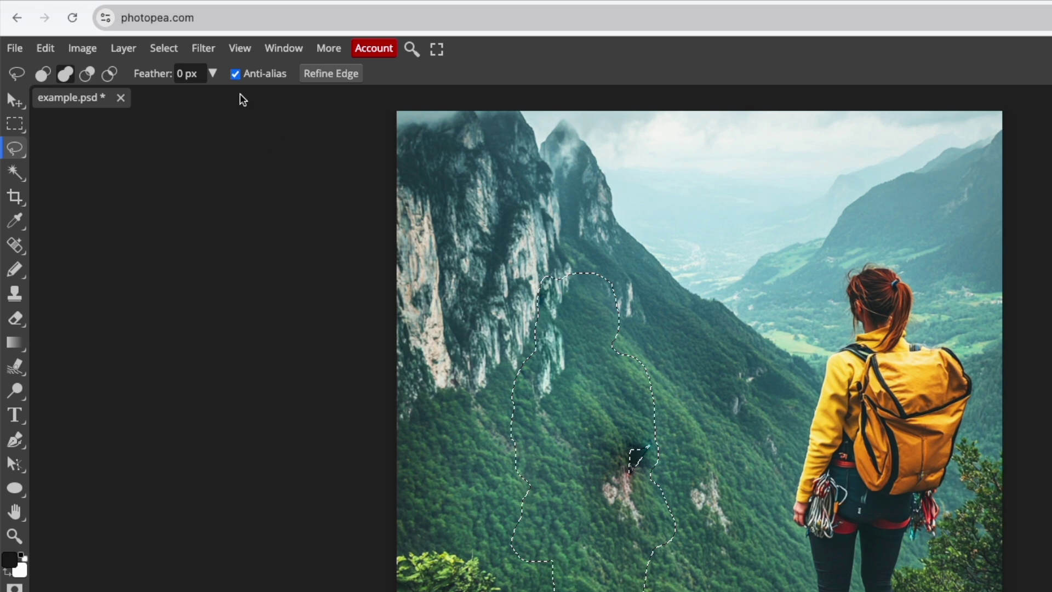
{"action": "left_click", "coordinate": [116, 34]}
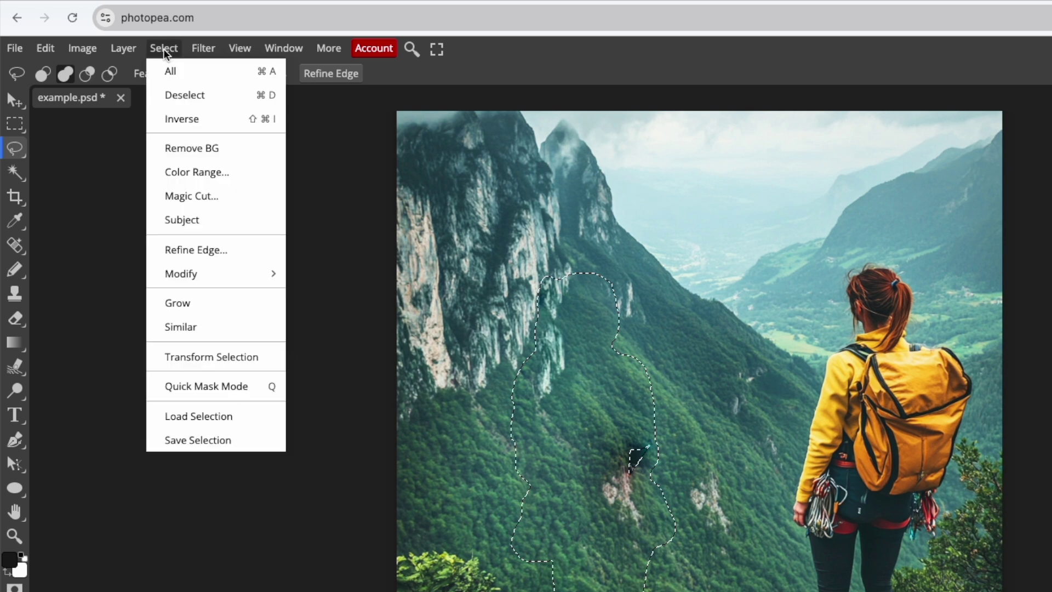
- Deselect, zoom in on the filled area, and set selection mode to New
{"action": "left_click", "coordinate": [219, 97]}
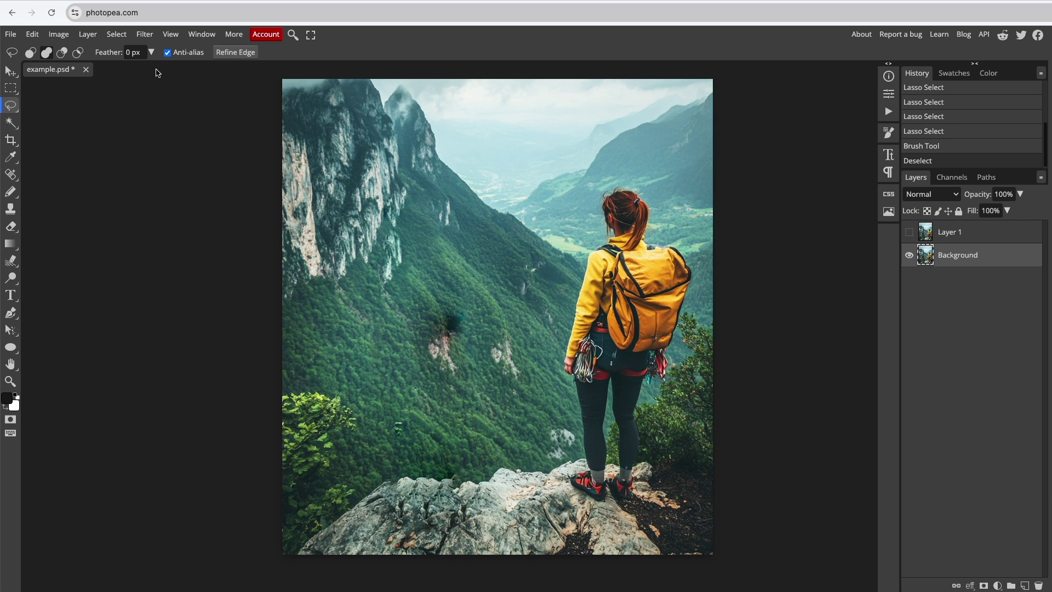
{"action": "scroll", "coordinate": [448, 362], "scroll_direction": "up", "scroll_amount": 2}
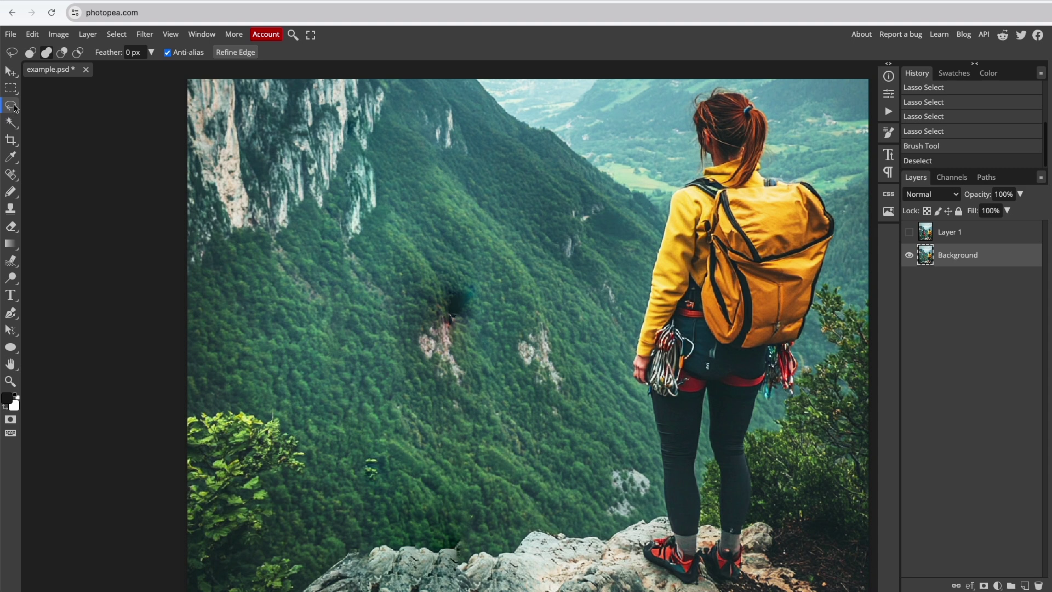
{"action": "left_click", "coordinate": [31, 54]}
- Lasso the small stray plant in the lower-left greenery and Content Aware fill it
{"action": "scroll", "coordinate": [384, 481], "scroll_direction": "down", "scroll_amount": 3}
{"action": "mouse_move", "coordinate": [378, 414]}
{"action": "left_mouse_down"}
{"action": "mouse_move", "coordinate": [398, 396]}
{"action": "mouse_move", "coordinate": [381, 357]}
{"action": "mouse_move", "coordinate": [336, 370]}
{"action": "mouse_move", "coordinate": [346, 408]}
{"action": "mouse_move", "coordinate": [394, 401]}
{"action": "left_mouse_up"}
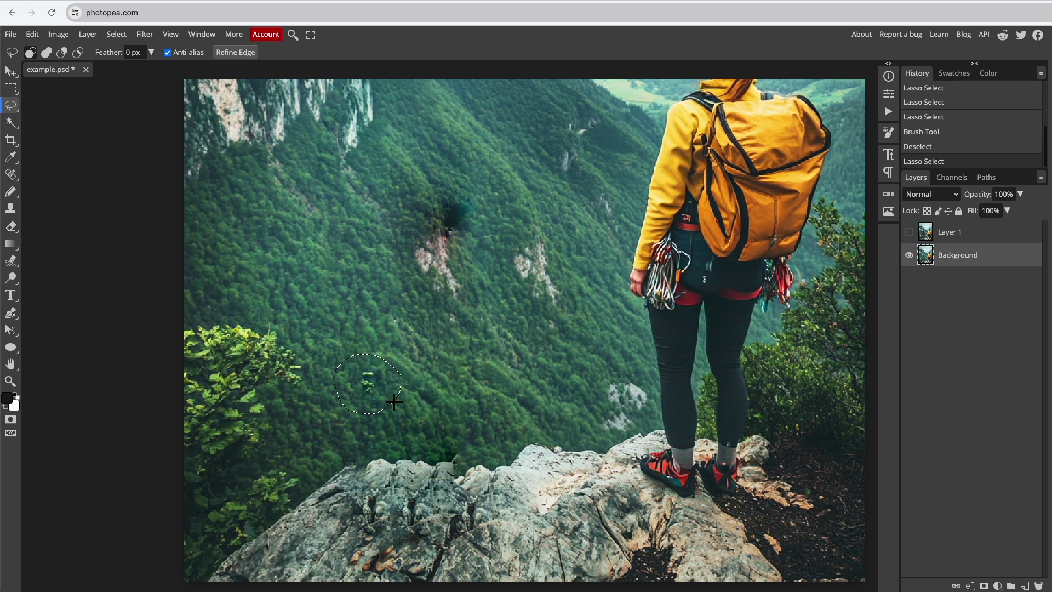
{"action": "left_click", "coordinate": [33, 34]}
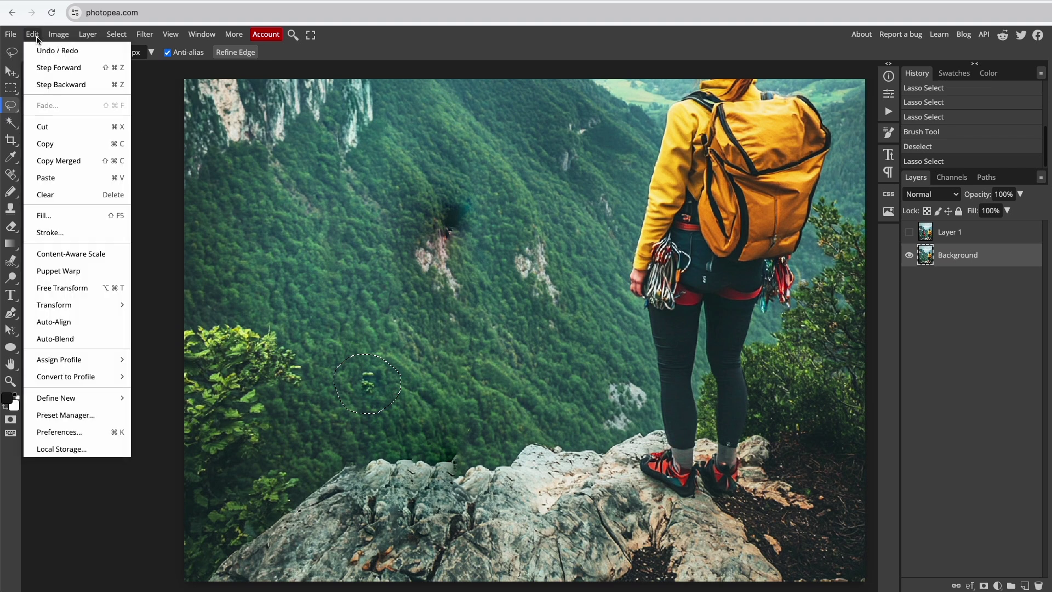
{"action": "left_click", "coordinate": [99, 215]}
{"action": "left_click", "coordinate": [177, 146]}
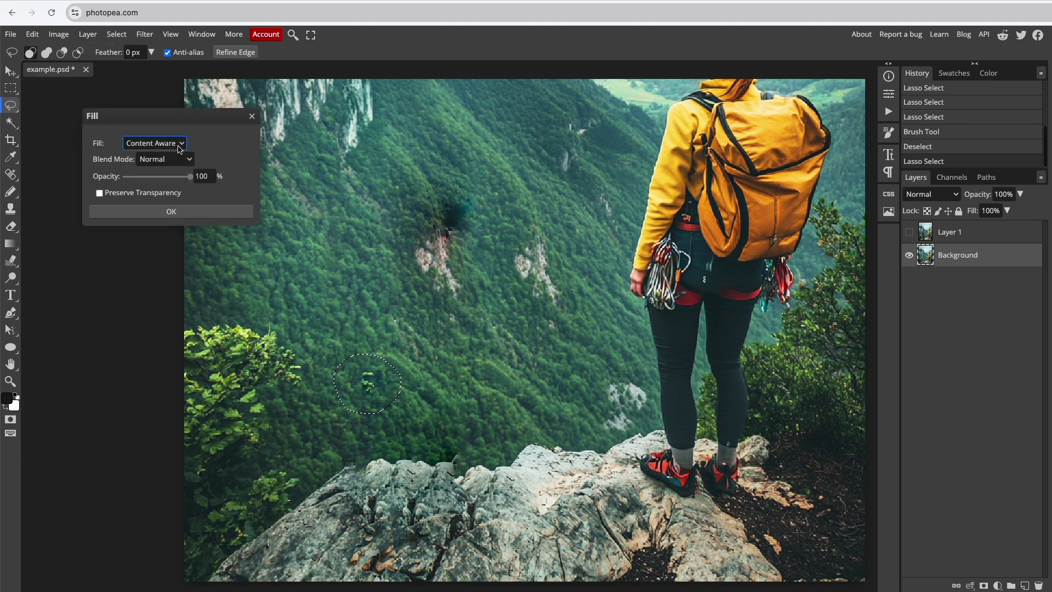
{"action": "left_click", "coordinate": [193, 216]}
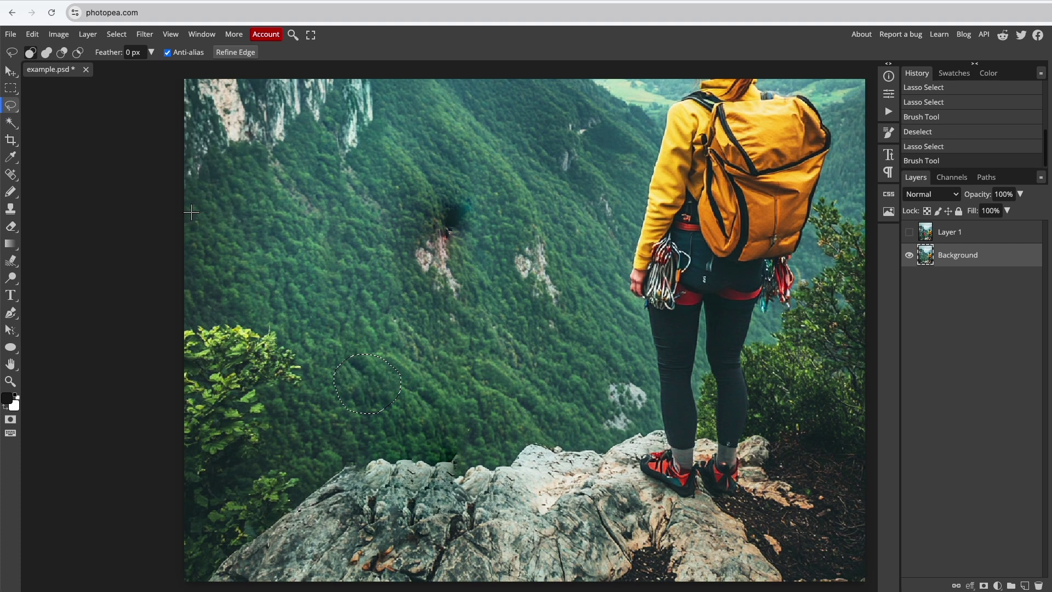
- Lasso the dark spot on the forest slope and Content Aware fill it
{"action": "mouse_move", "coordinate": [419, 226]}
{"action": "left_mouse_down"}
{"action": "mouse_move", "coordinate": [494, 226]}
{"action": "mouse_move", "coordinate": [455, 164]}
{"action": "mouse_move", "coordinate": [419, 225]}
{"action": "left_mouse_up"}
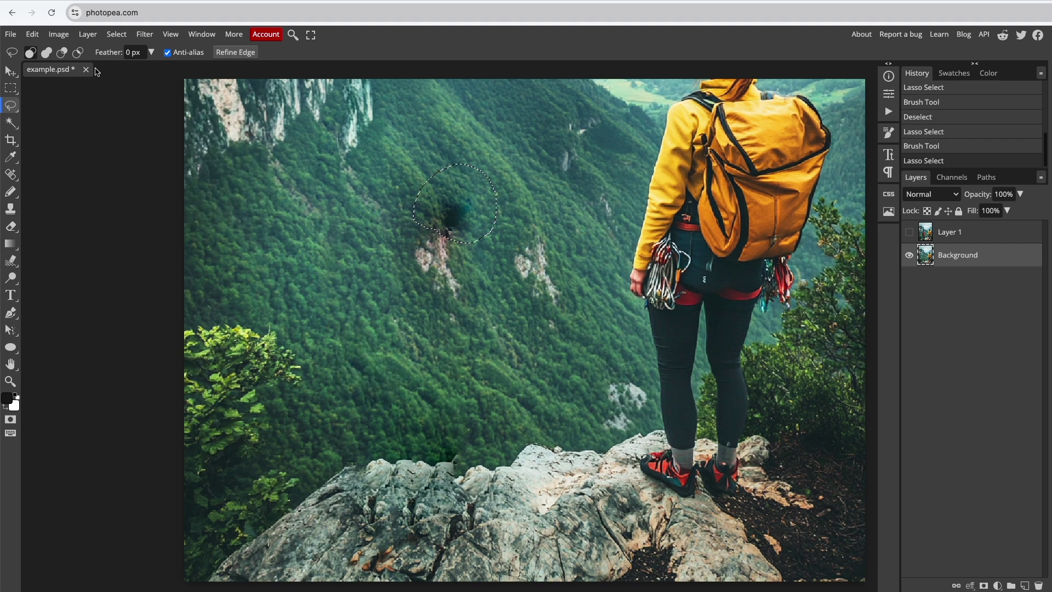
{"action": "left_click", "coordinate": [33, 34]}
{"action": "left_click", "coordinate": [44, 214]}
{"action": "left_click", "coordinate": [169, 215]}
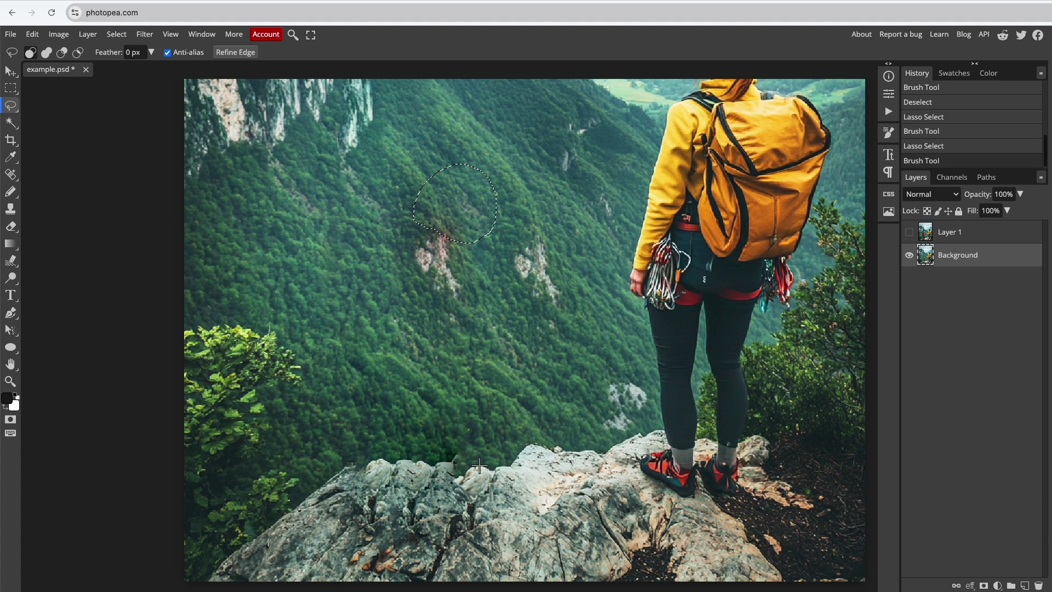
- Lasso and Content Aware fill the rock edge, then undo that fill
{"action": "mouse_move", "coordinate": [481, 466]}
{"action": "left_mouse_down"}
{"action": "mouse_move", "coordinate": [413, 453]}
{"action": "mouse_move", "coordinate": [486, 514]}
{"action": "mouse_move", "coordinate": [480, 466]}
{"action": "left_mouse_up"}
{"action": "left_click", "coordinate": [33, 34]}
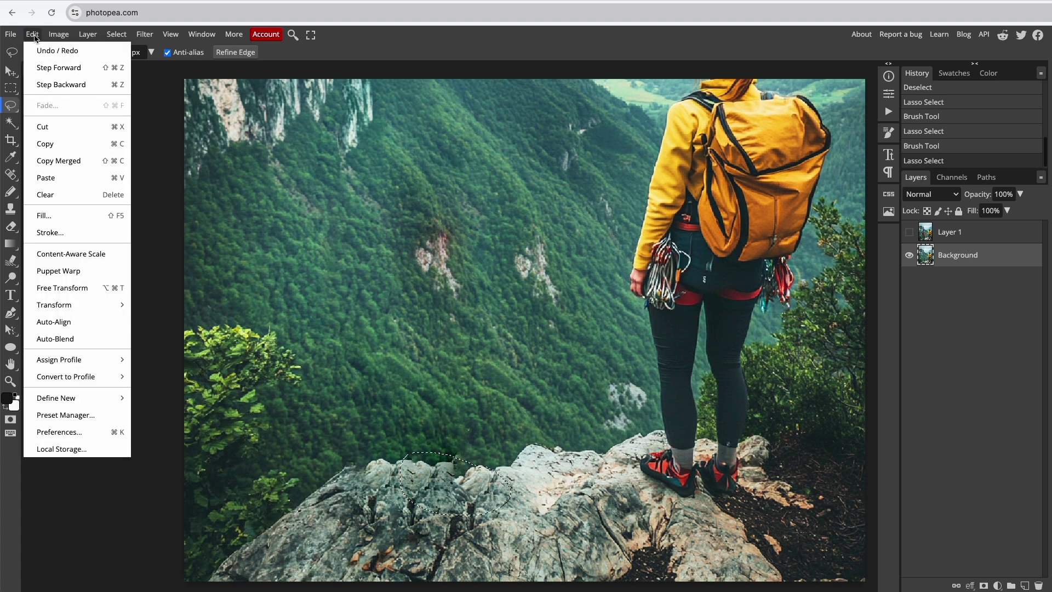
{"action": "left_click", "coordinate": [94, 212]}
{"action": "left_click", "coordinate": [161, 214]}
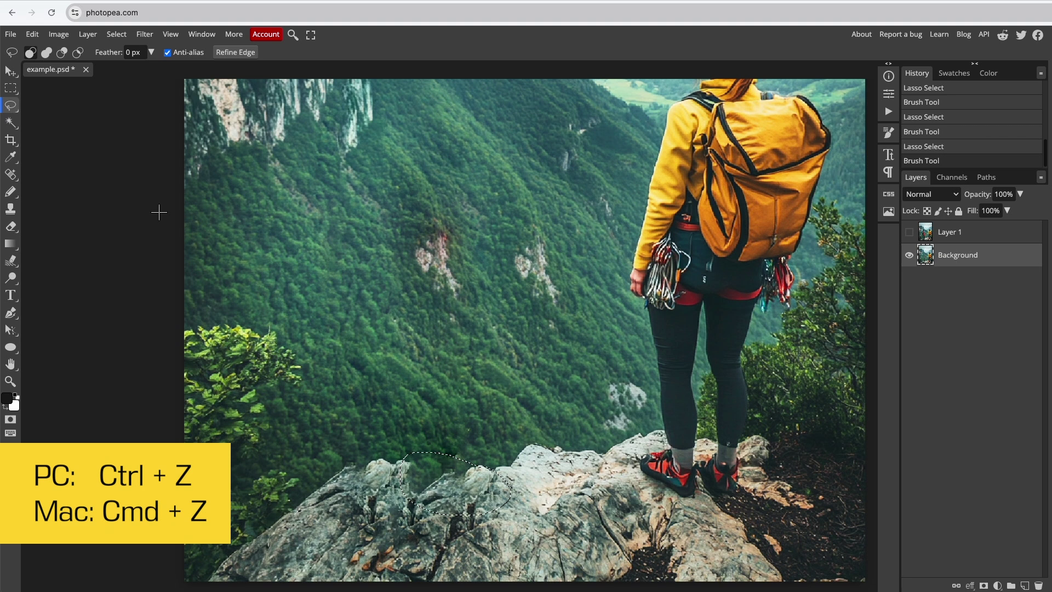
{"action": "key", "text": "ctrl+z"}
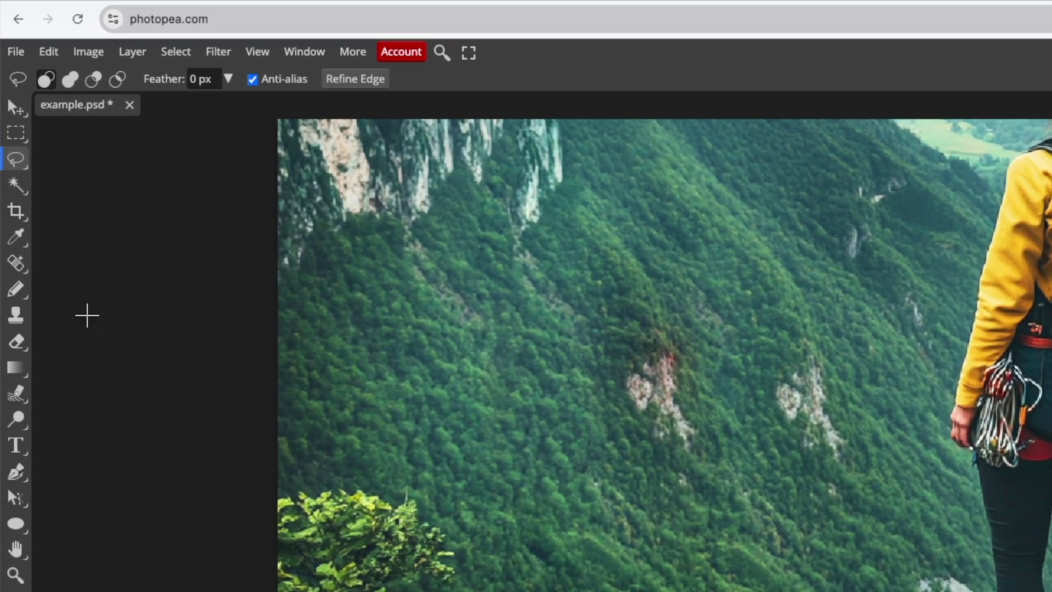
- Patch the selected rock edge with nearby rock texture using the Patch Tool, then deselect
{"action": "left_click", "coordinate": [16, 263]}
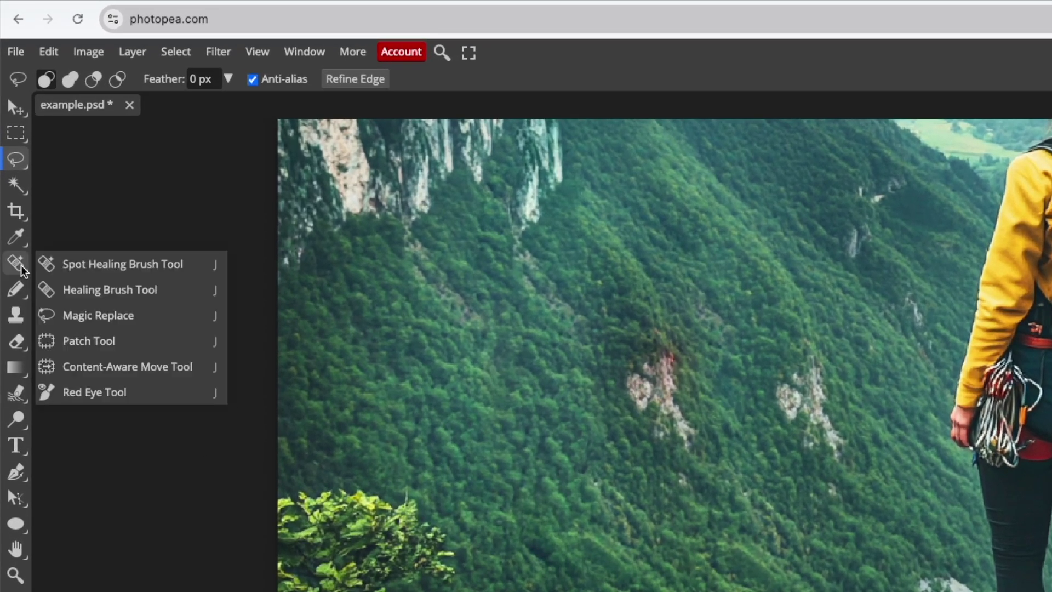
{"action": "left_click", "coordinate": [140, 350]}
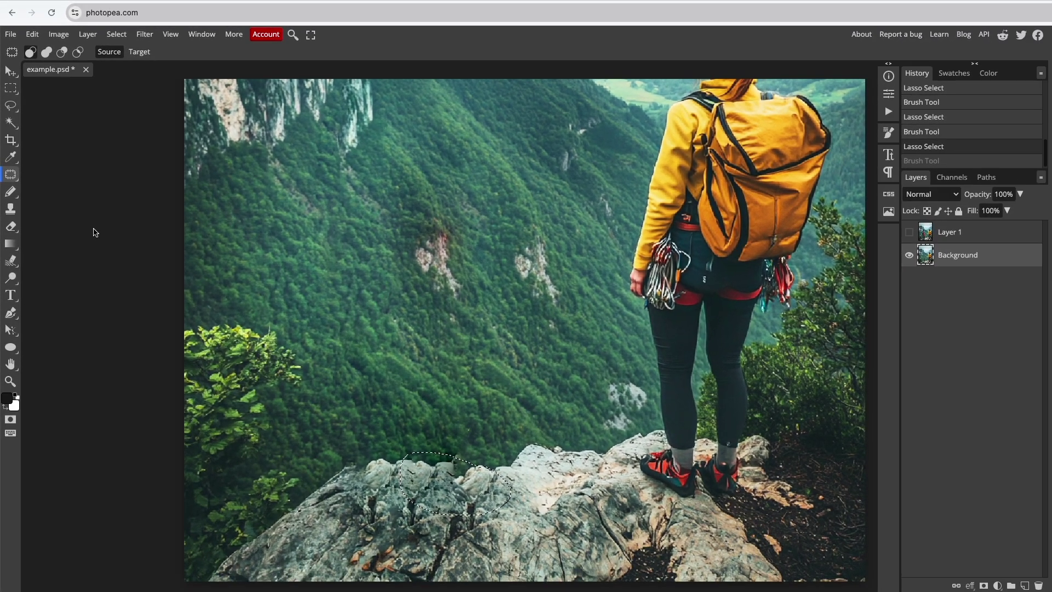
{"action": "left_click_drag", "start_coordinate": [464, 487], "coordinate": [466, 472]}
{"action": "key", "text": "ctrl+d"}
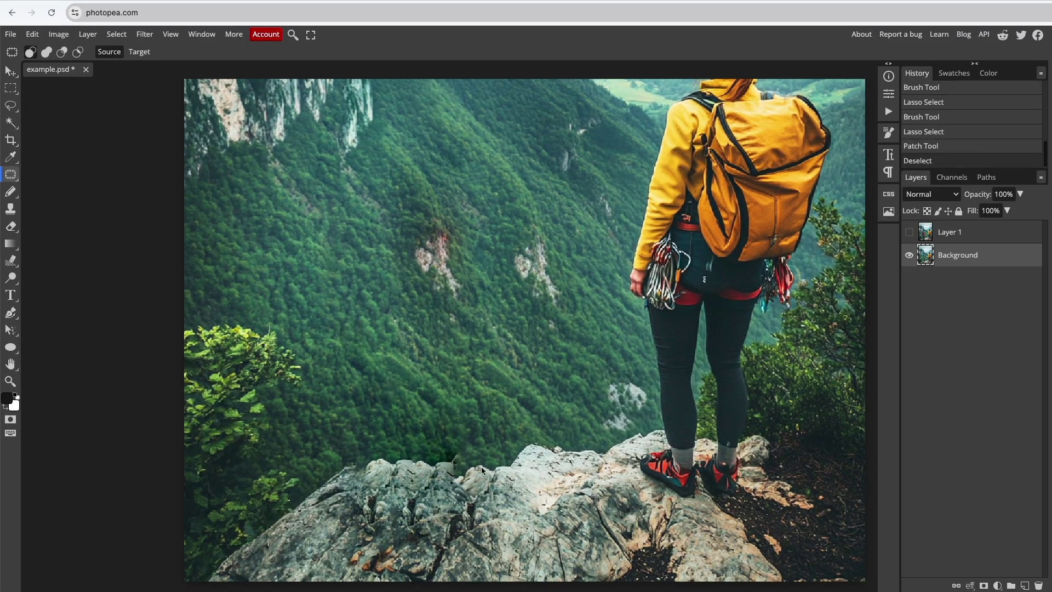
- Patch another rock-edge area with texture from the right, then outline rock to the left
{"action": "mouse_move", "coordinate": [398, 483]}
{"action": "left_mouse_down"}
{"action": "mouse_move", "coordinate": [456, 500]}
{"action": "mouse_move", "coordinate": [496, 484]}
{"action": "mouse_move", "coordinate": [474, 471]}
{"action": "left_mouse_up"}
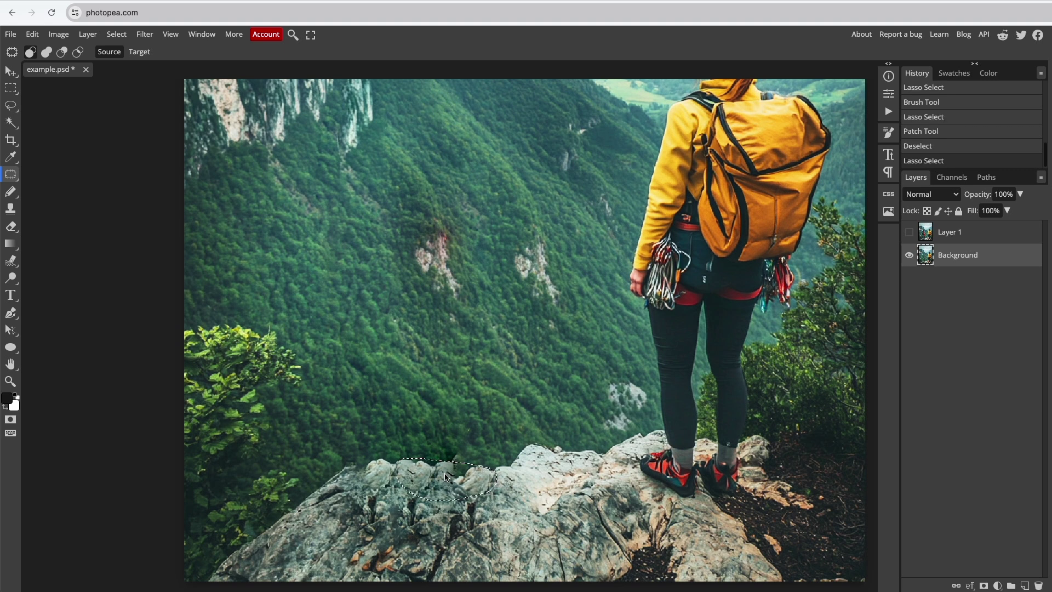
{"action": "left_click_drag", "start_coordinate": [445, 475], "coordinate": [576, 453]}
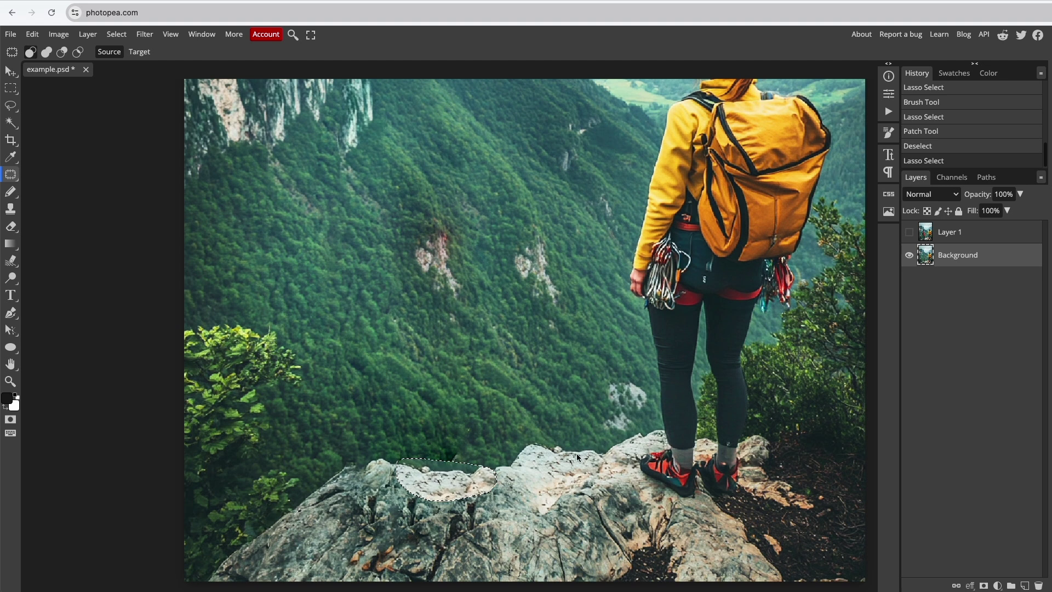
{"action": "left_click_drag", "start_coordinate": [576, 453], "coordinate": [576, 453]}
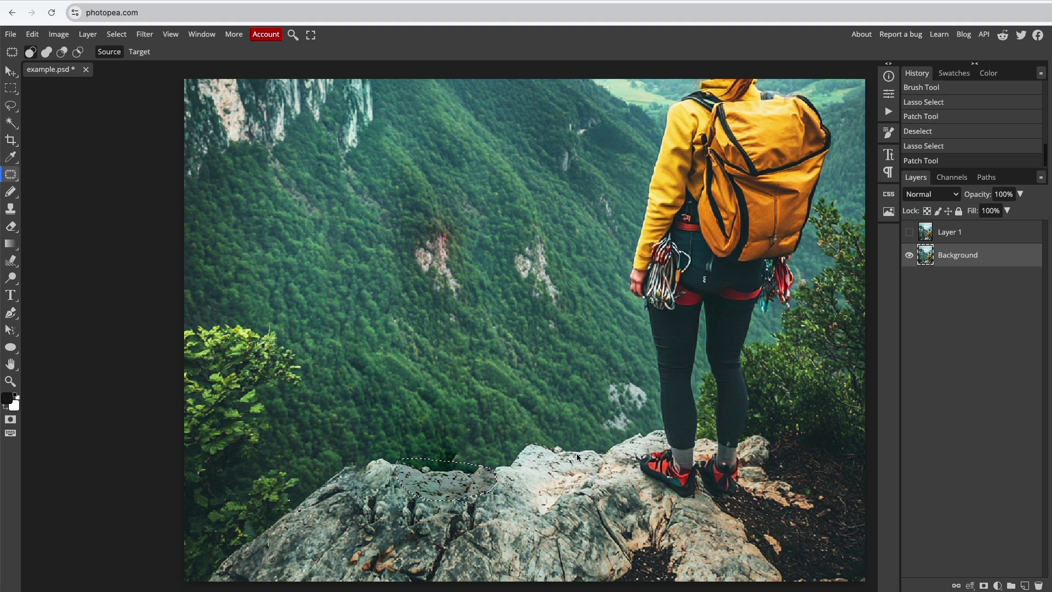
{"action": "left_click", "coordinate": [508, 475]}
{"action": "mouse_move", "coordinate": [368, 482]}
{"action": "left_mouse_down"}
{"action": "mouse_move", "coordinate": [392, 515]}
{"action": "mouse_move", "coordinate": [366, 482]}
{"action": "left_mouse_up"}
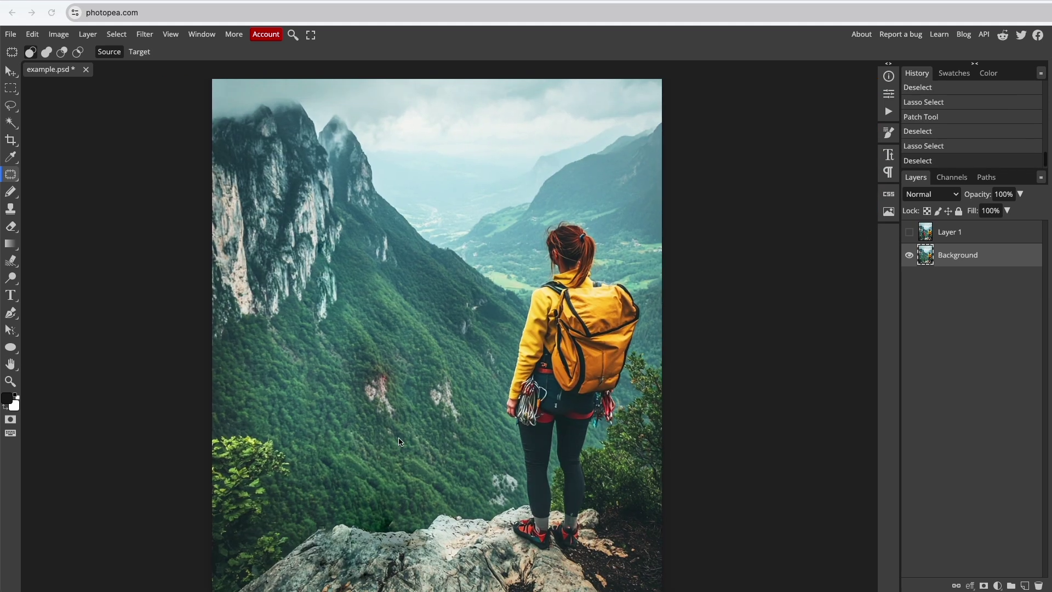
- Patch the reddish rocky spot on the slope with forest from below, then deselect
{"action": "mouse_move", "coordinate": [412, 412]}
{"action": "left_mouse_down"}
{"action": "mouse_move", "coordinate": [403, 347]}
{"action": "mouse_move", "coordinate": [366, 338]}
{"action": "mouse_move", "coordinate": [352, 357]}
{"action": "mouse_move", "coordinate": [358, 437]}
{"action": "mouse_move", "coordinate": [398, 444]}
{"action": "mouse_move", "coordinate": [412, 421]}
{"action": "left_mouse_up"}
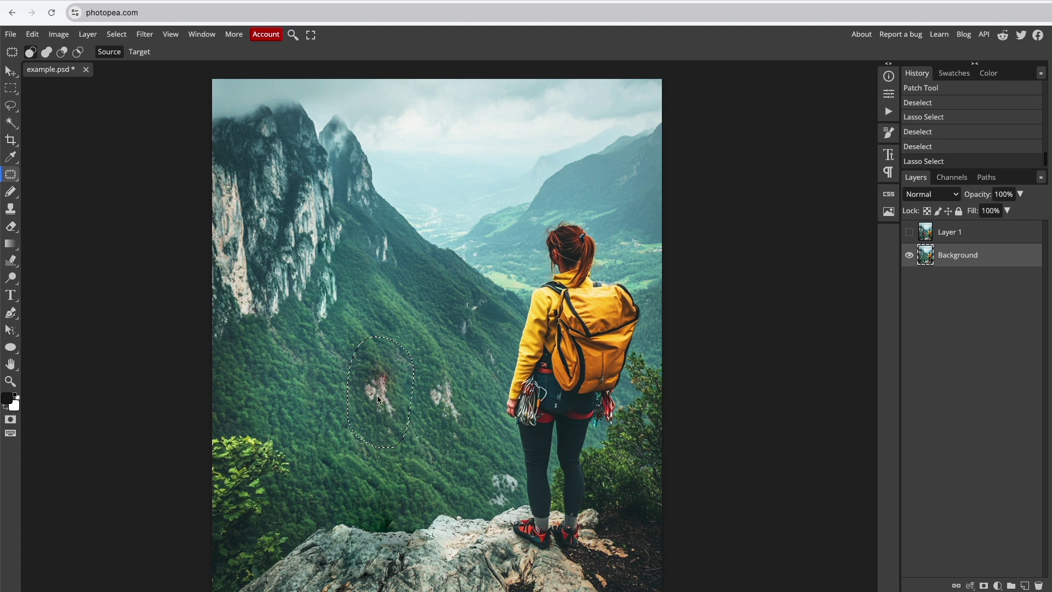
{"action": "left_click_drag", "start_coordinate": [378, 399], "coordinate": [334, 439]}
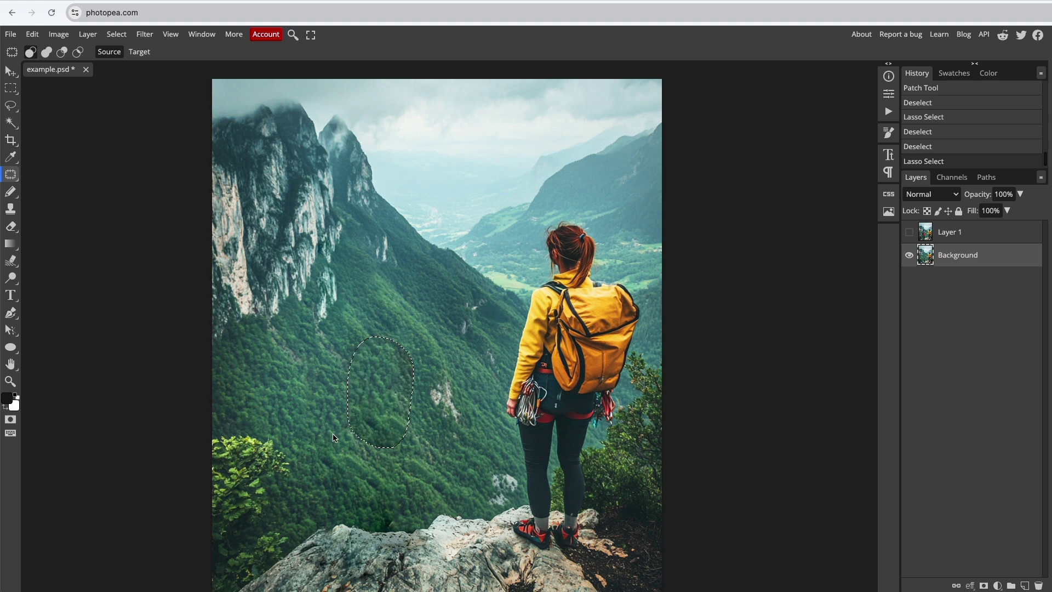
{"action": "left_click_drag", "start_coordinate": [334, 438], "coordinate": [334, 437]}
{"action": "key", "text": "ctrl+d"}
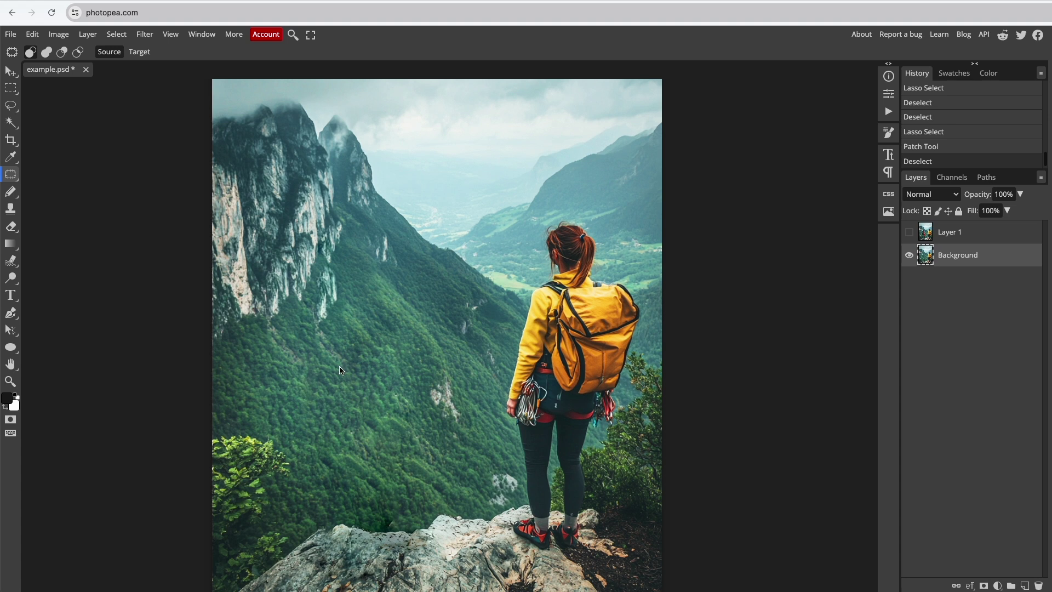
- Patch another forest-slope area and a spot below the cliff, deselecting after each
{"action": "mouse_move", "coordinate": [337, 372]}
{"action": "left_mouse_down"}
{"action": "mouse_move", "coordinate": [366, 372]}
{"action": "mouse_move", "coordinate": [316, 323]}
{"action": "mouse_move", "coordinate": [352, 407]}
{"action": "left_mouse_up"}
{"action": "key", "text": "ctrl+d"}
{"action": "mouse_move", "coordinate": [332, 328]}
{"action": "left_mouse_down"}
{"action": "mouse_move", "coordinate": [349, 307]}
{"action": "mouse_move", "coordinate": [313, 278]}
{"action": "mouse_move", "coordinate": [353, 362]}
{"action": "left_mouse_up"}
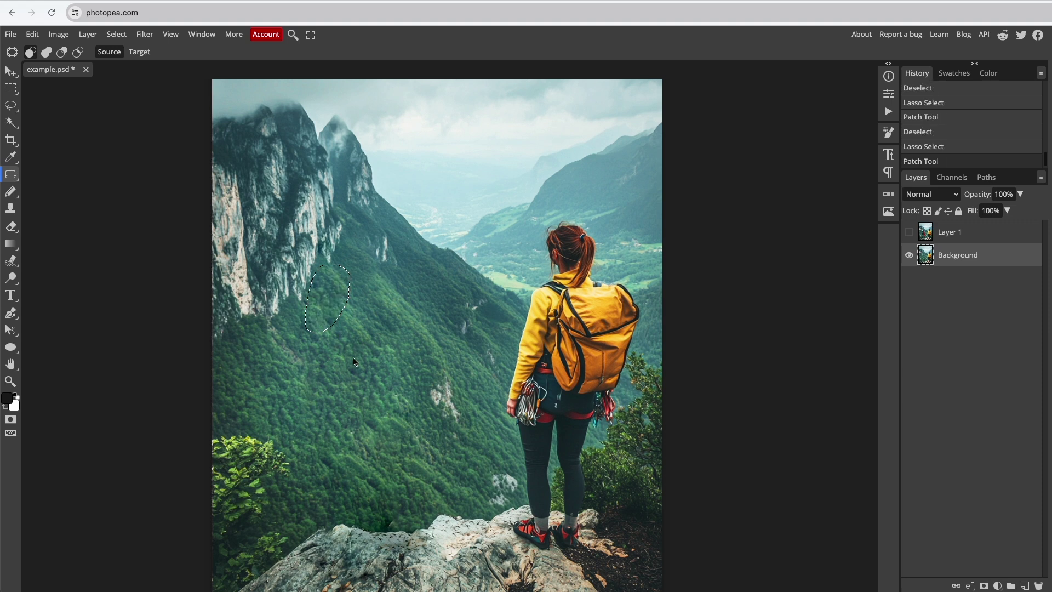
{"action": "key", "text": "ctrl+d"}
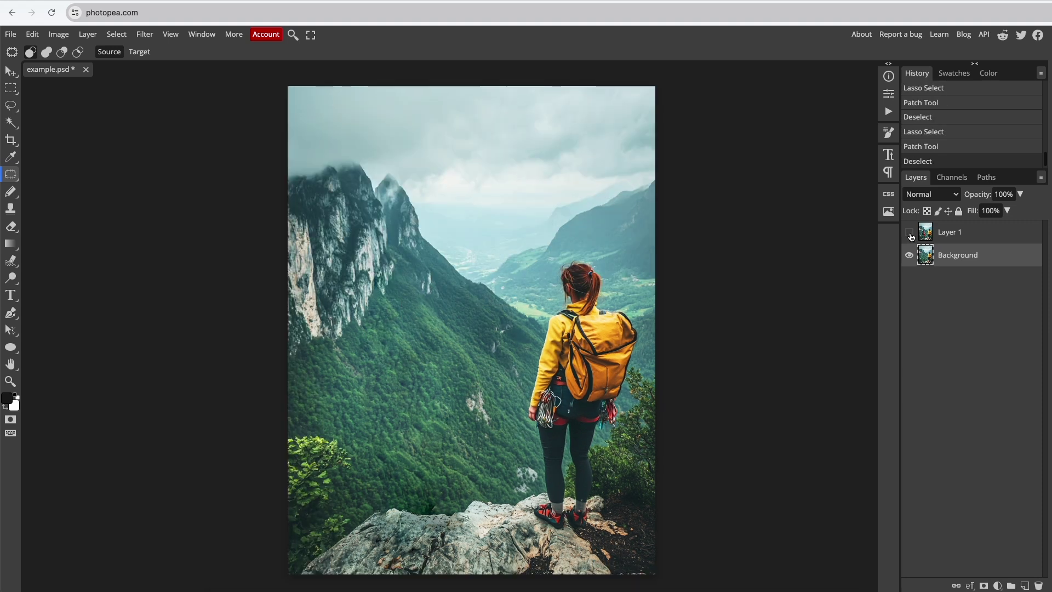
{"action": "left_click", "coordinate": [909, 233]}
{"action": "left_click", "coordinate": [910, 233]}
{"action": "left_click", "coordinate": [910, 233]}
{"action": "left_click", "coordinate": [909, 233]}
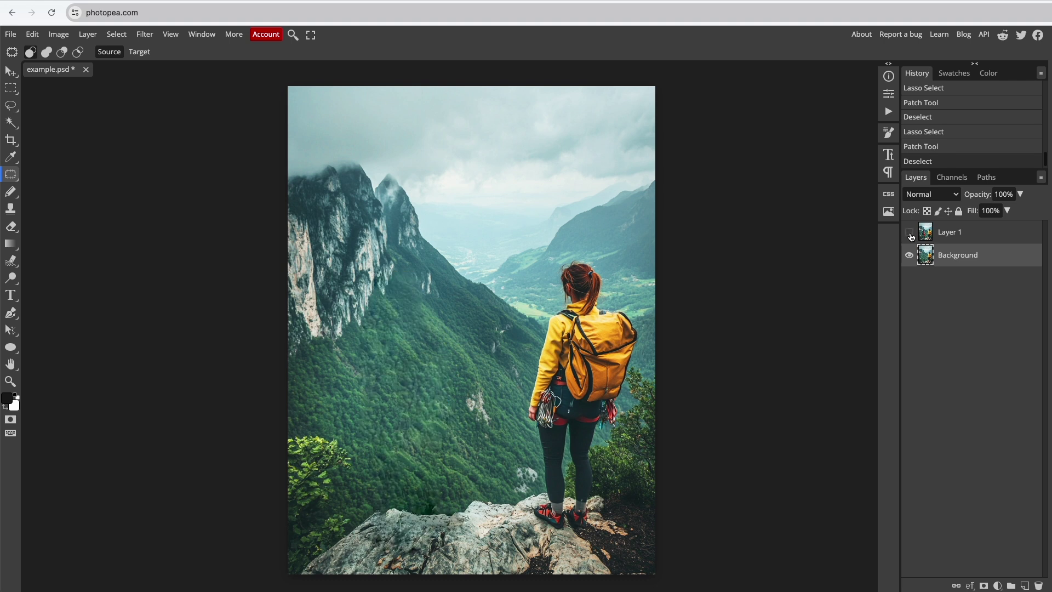